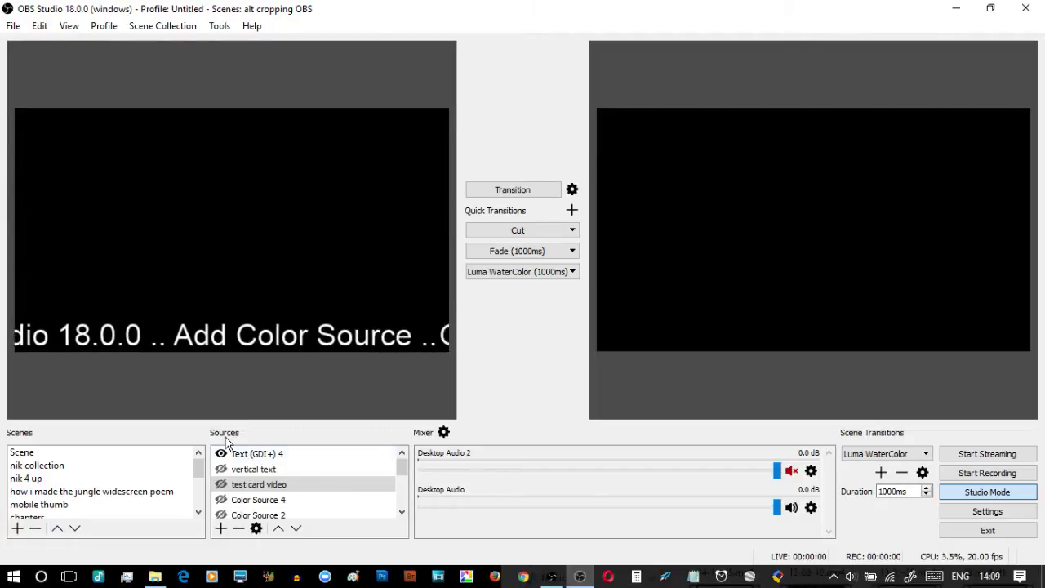
Step: Briefly show the vertical text and test card, then hide them and transition to program
click(220, 469)
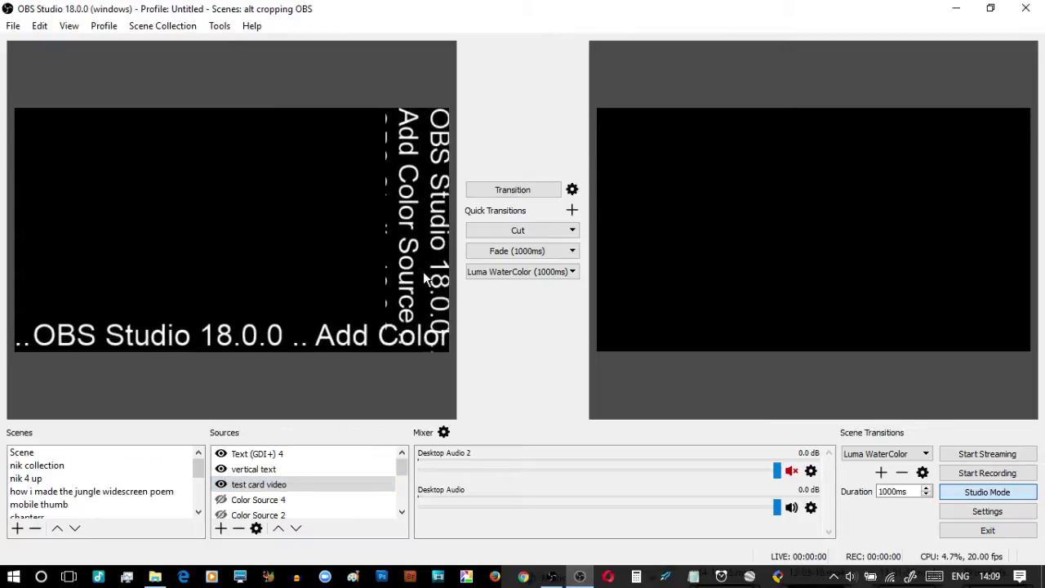
click(494, 191)
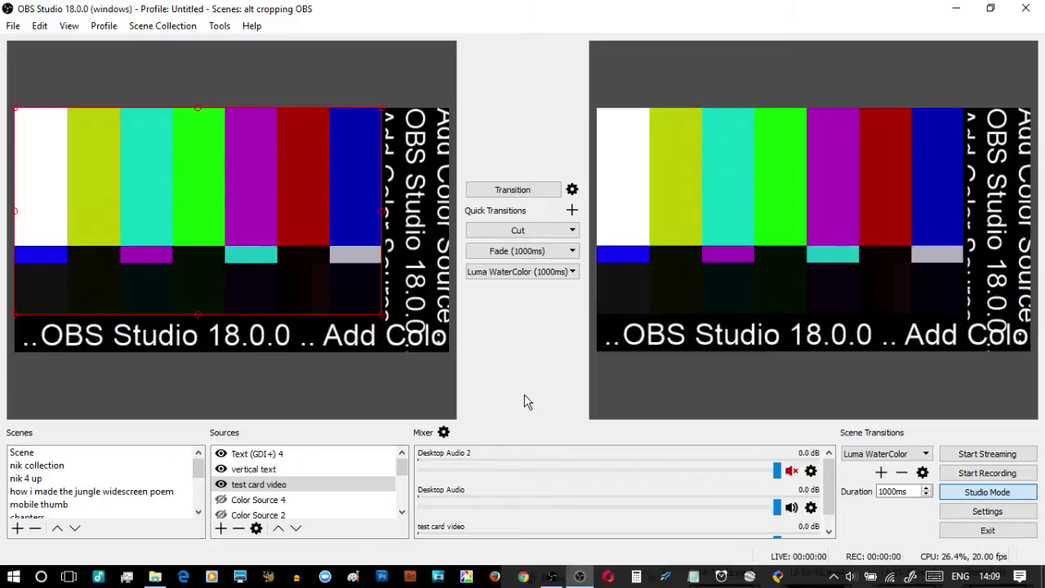
click(221, 469)
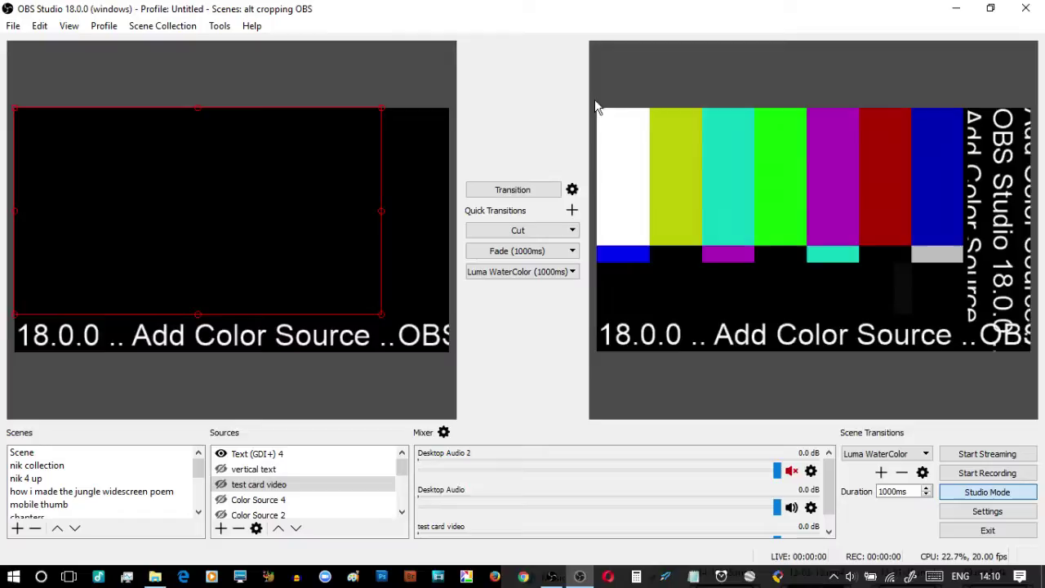
click(515, 189)
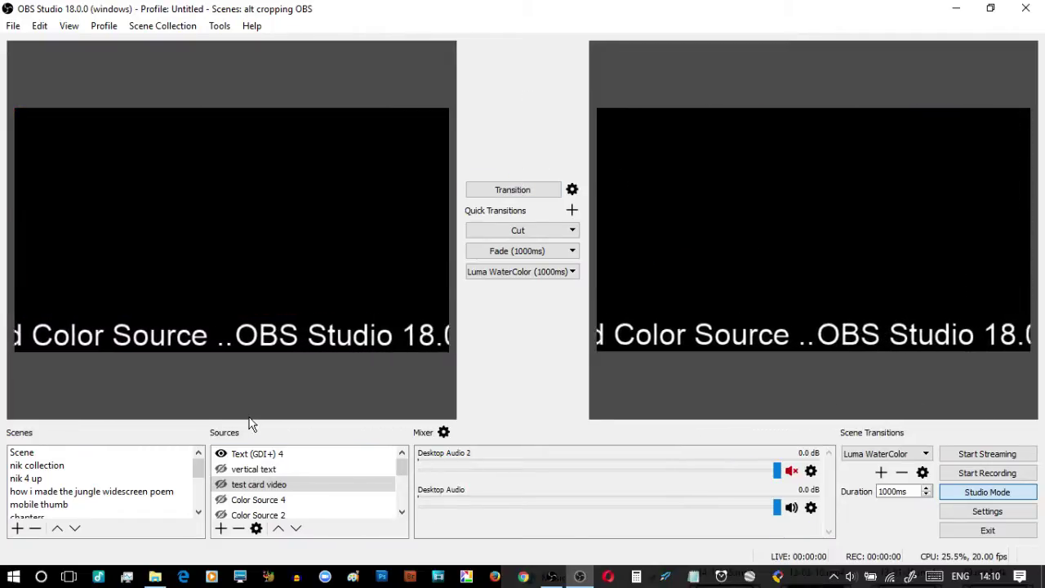
right_click(253, 459)
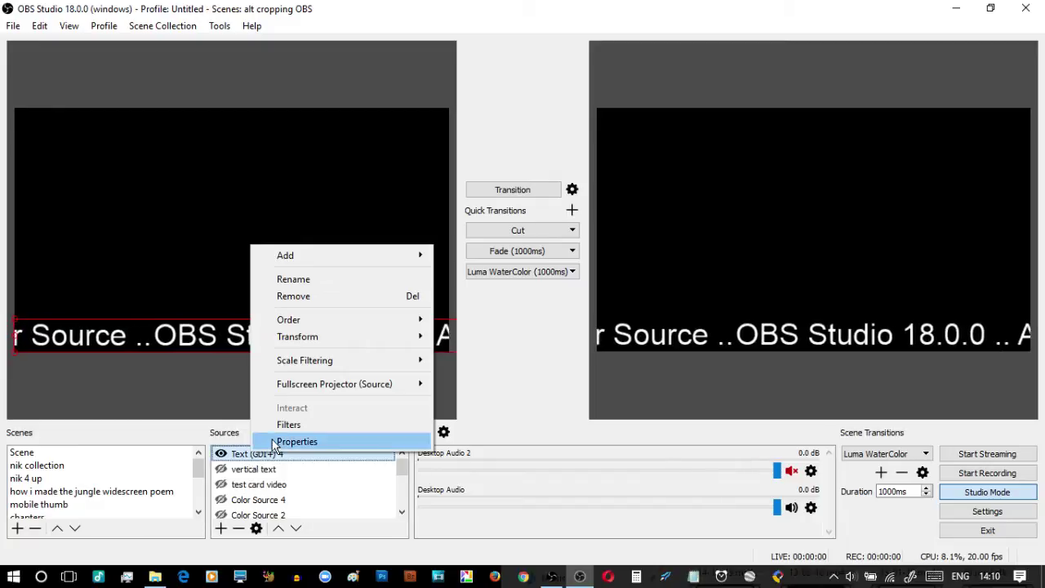
click(285, 442)
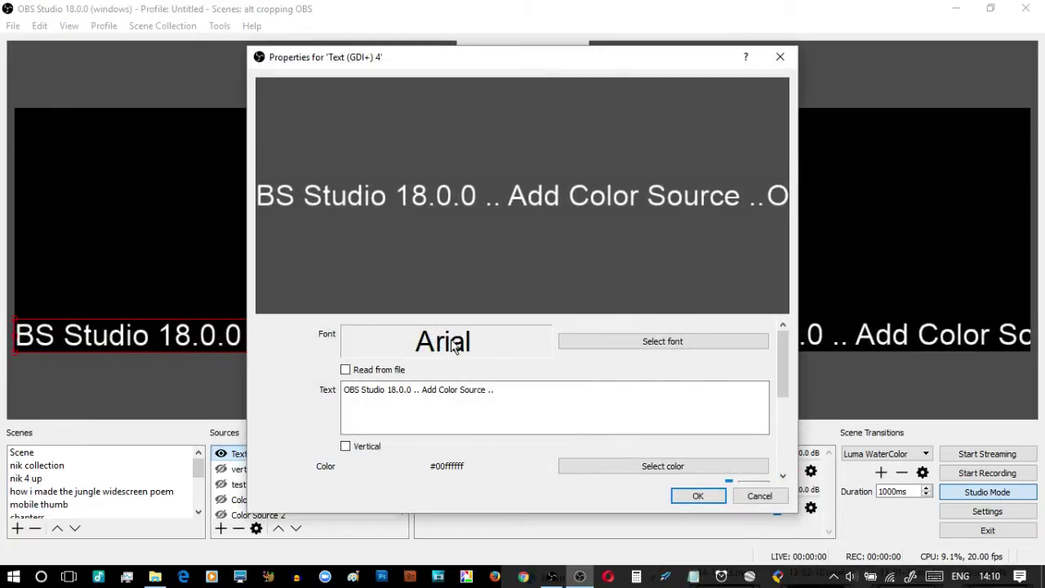
click(347, 394)
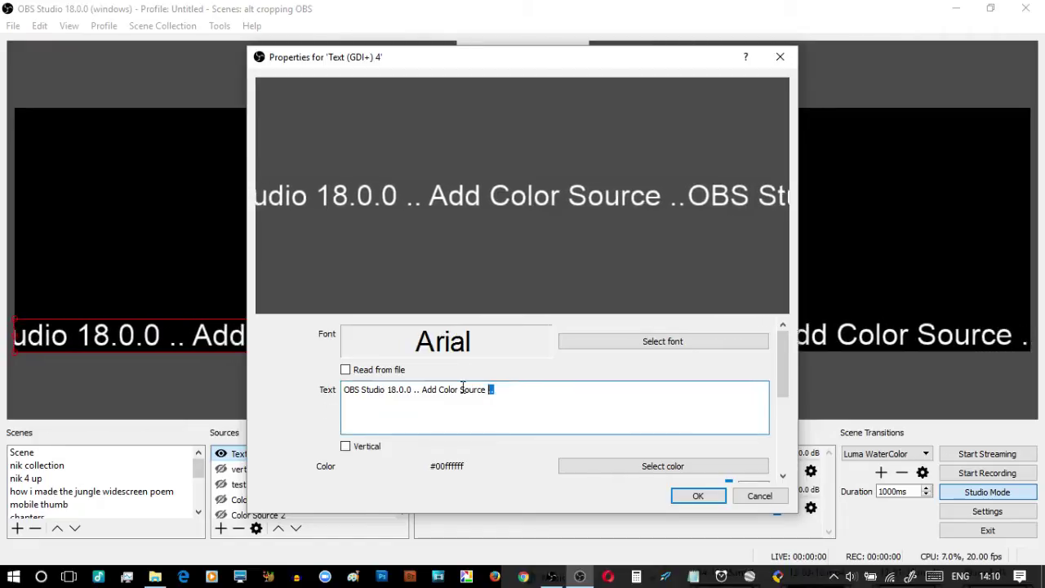
key(ctrl+a)
click(512, 389)
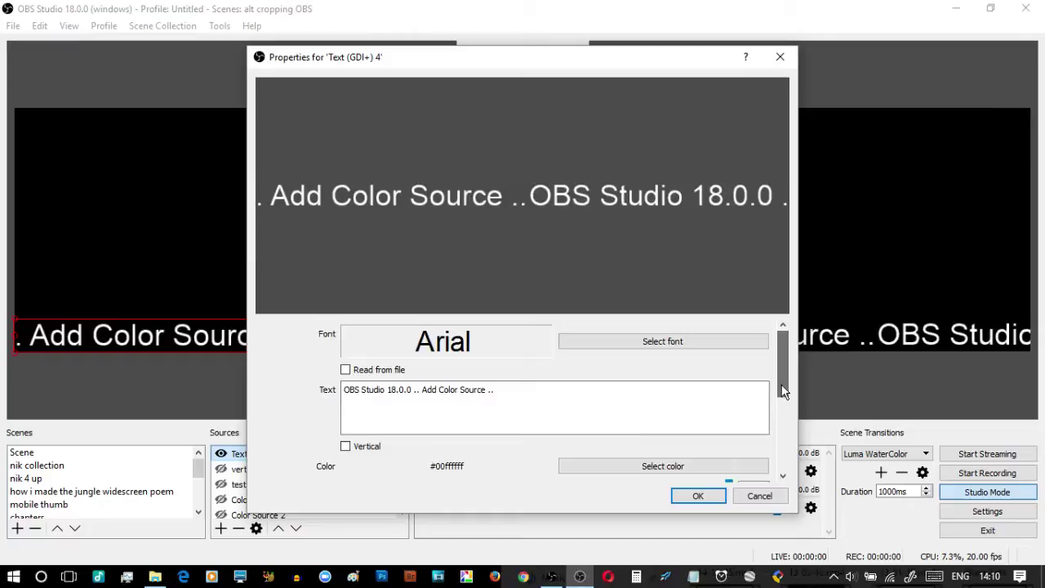
drag(782, 388, 772, 464)
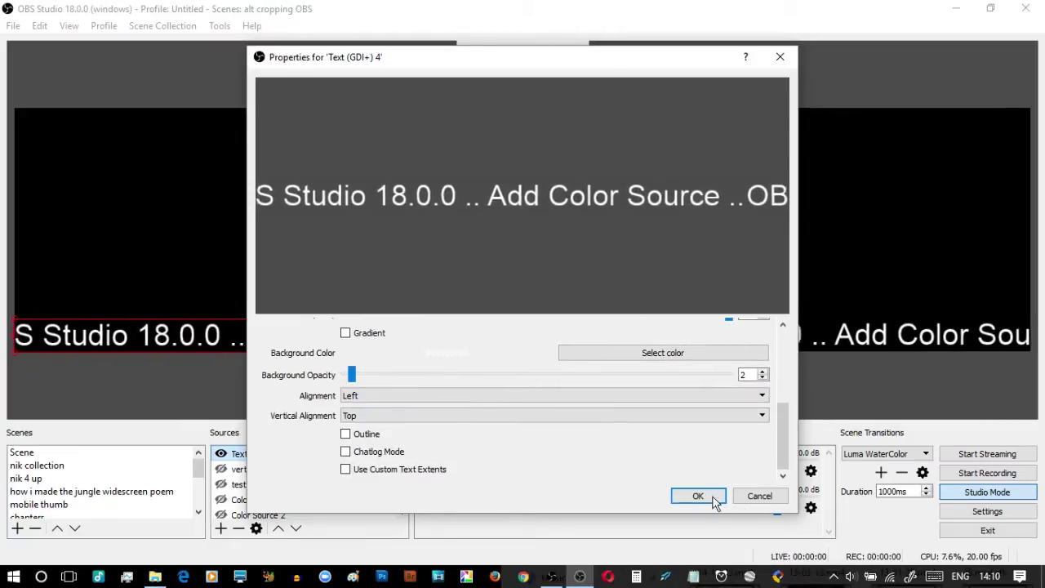
click(736, 496)
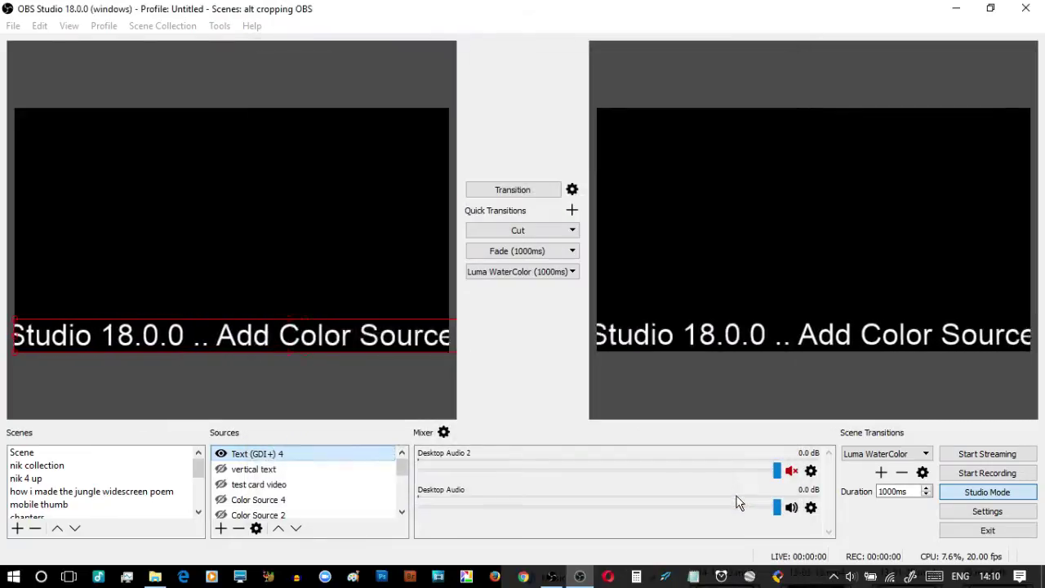
Step: Set the Scroll filter horizontal speed on Text (GDI+) 4 to 43, then close its filters
right_click(278, 456)
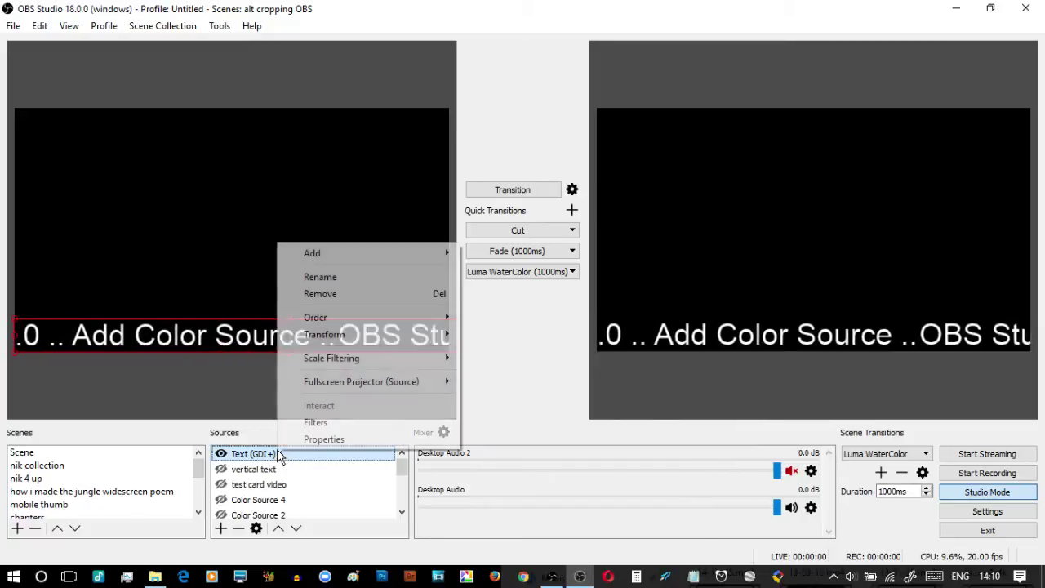
click(315, 422)
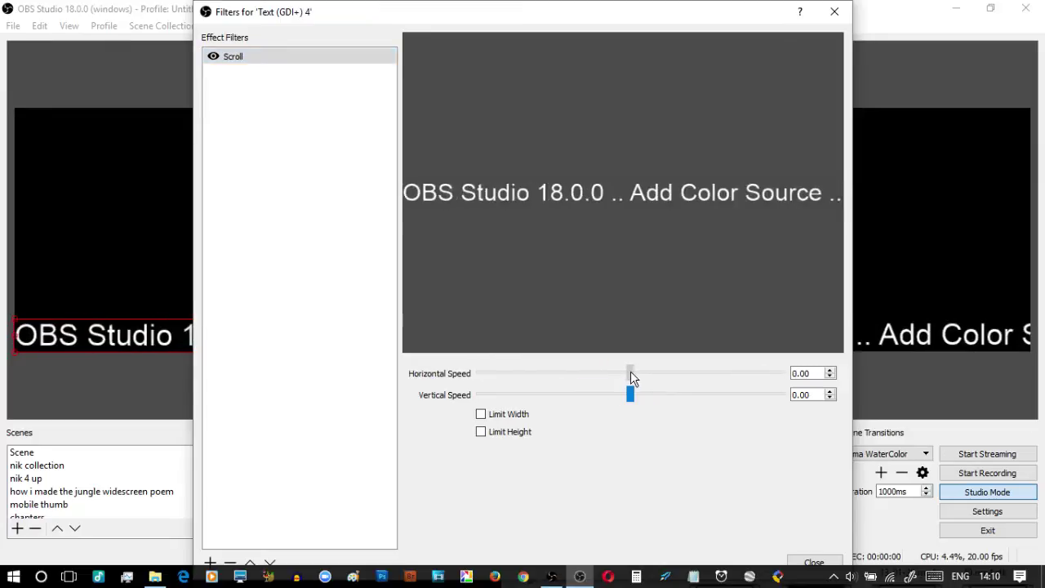
drag(630, 373, 553, 381)
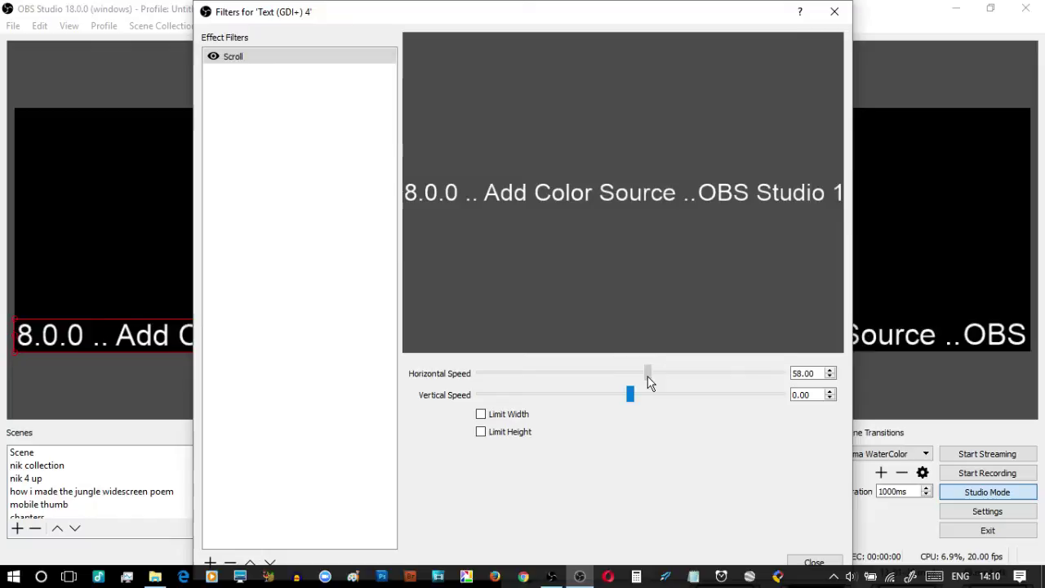
drag(632, 376, 631, 375)
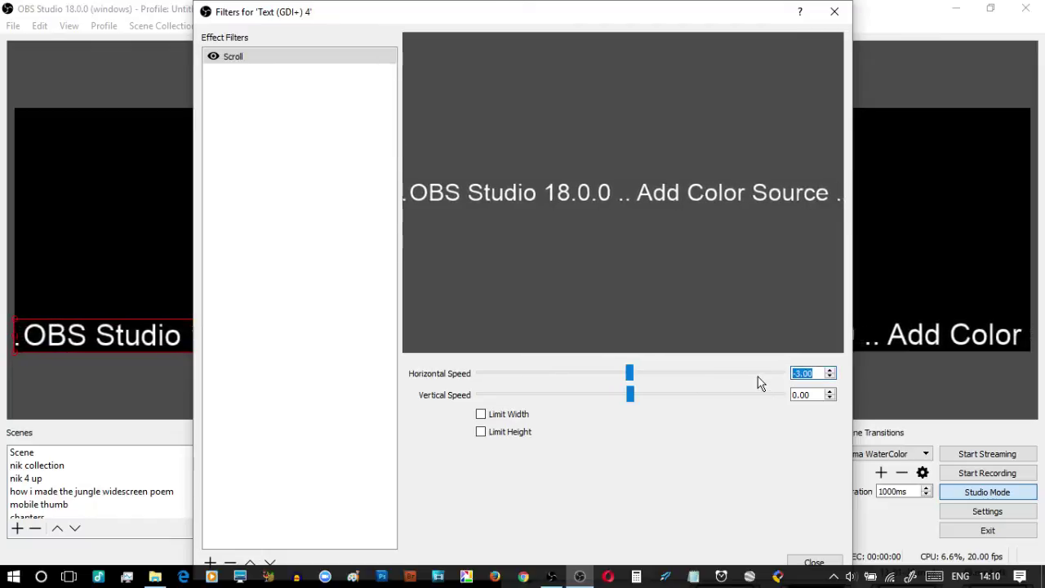
text(0)
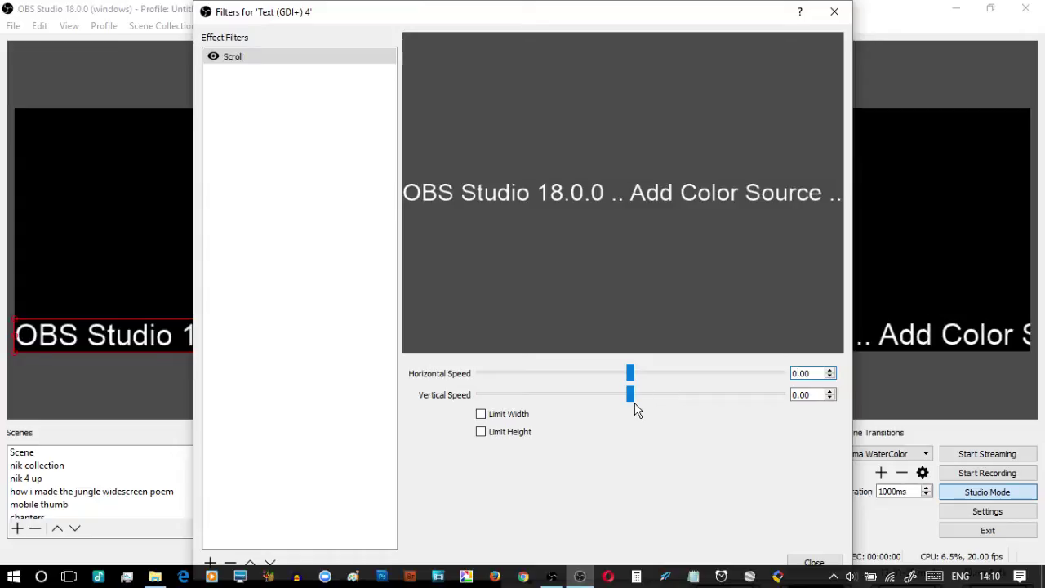
drag(630, 395, 650, 396)
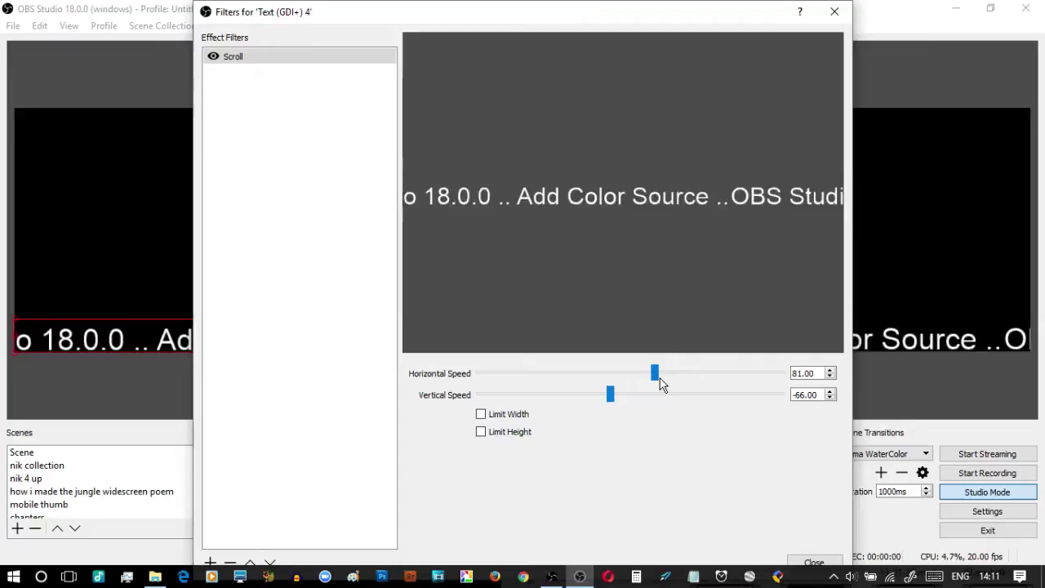
drag(658, 378, 615, 382)
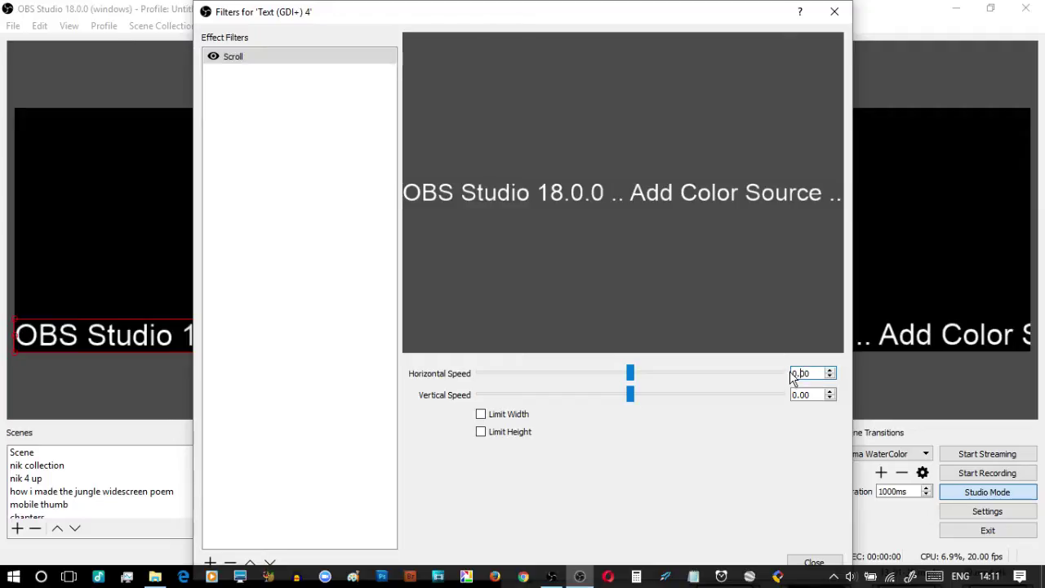
text(43)
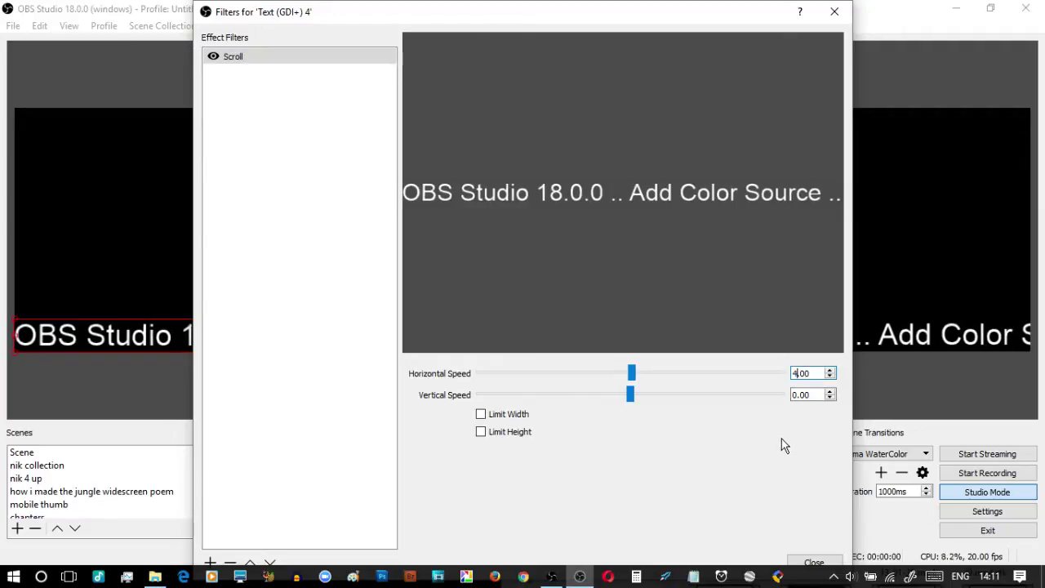
click(810, 561)
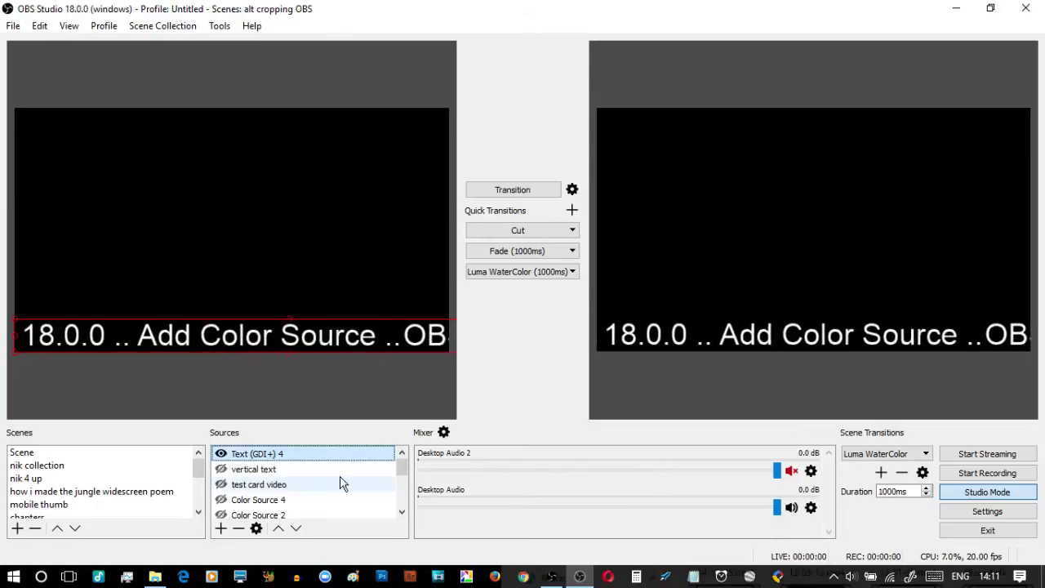
Step: Hide Text (GDI+) 4, show the vertical text, and transition it to program
click(221, 454)
click(221, 469)
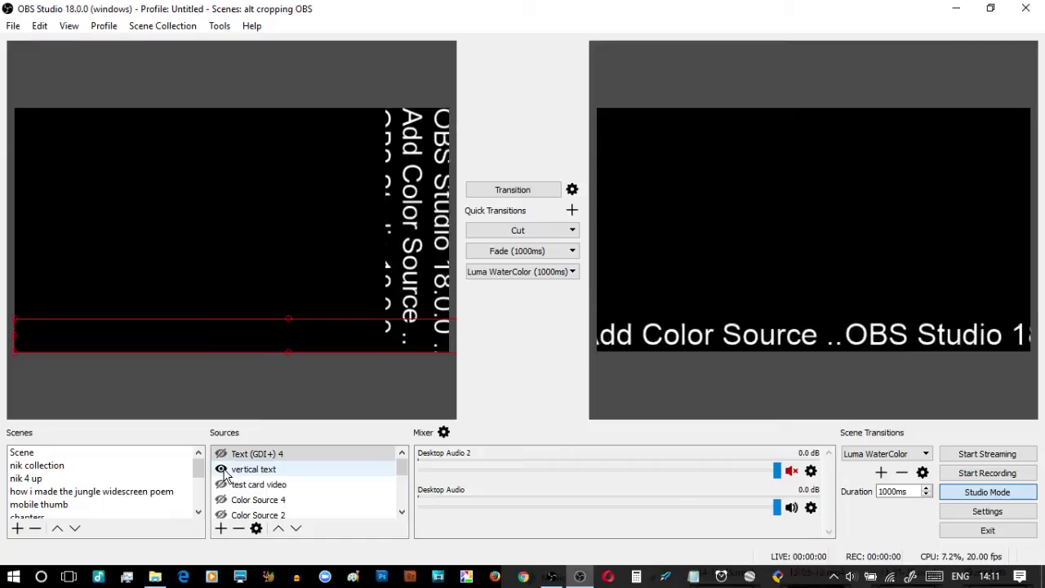
click(520, 188)
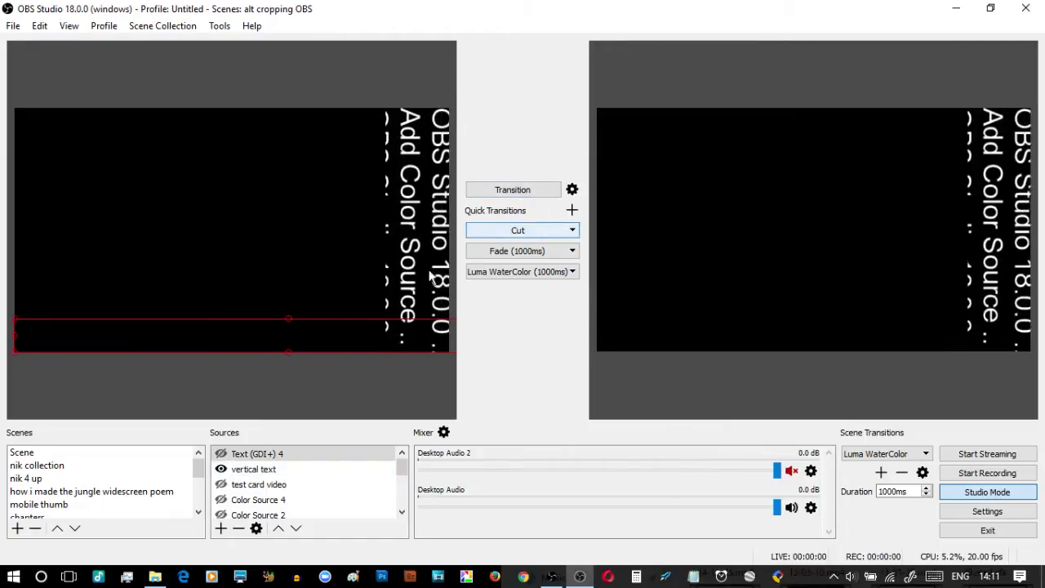
Step: Check the vertical text's Scroll filter, horizontal speed 30.00, then close the filters window
right_click(254, 470)
click(288, 440)
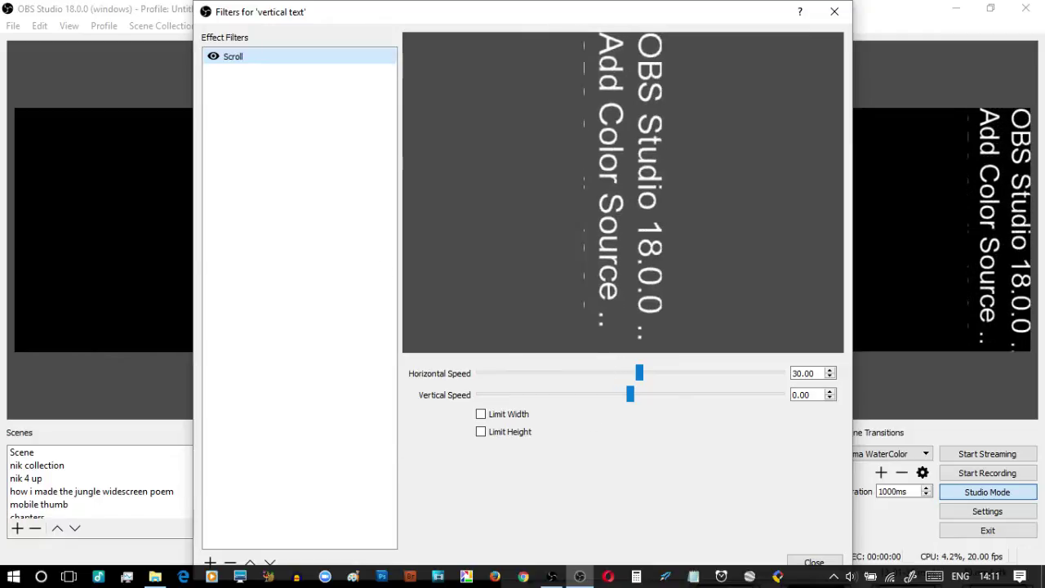
drag(350, 13, 334, 58)
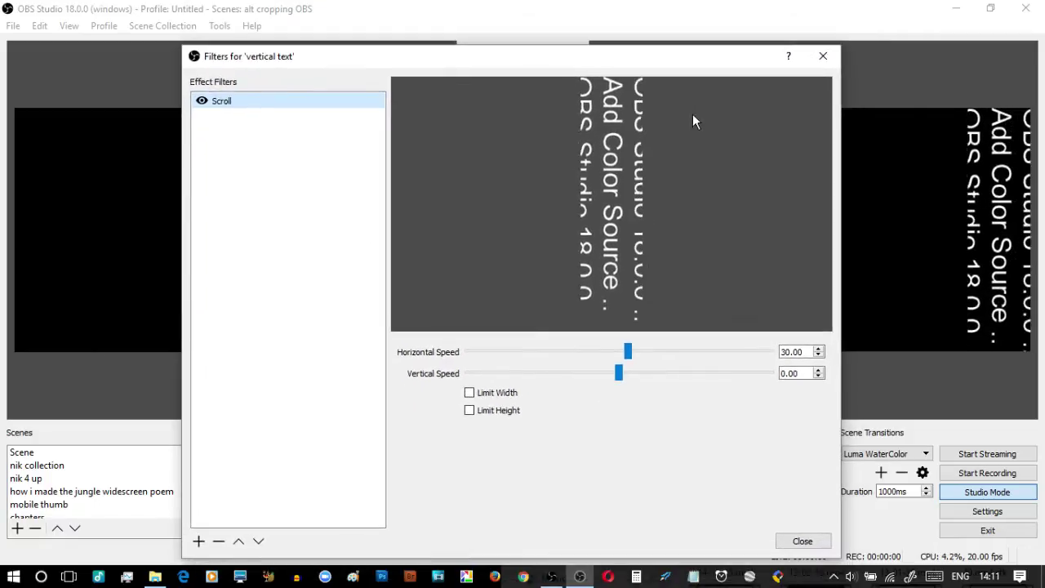
click(824, 57)
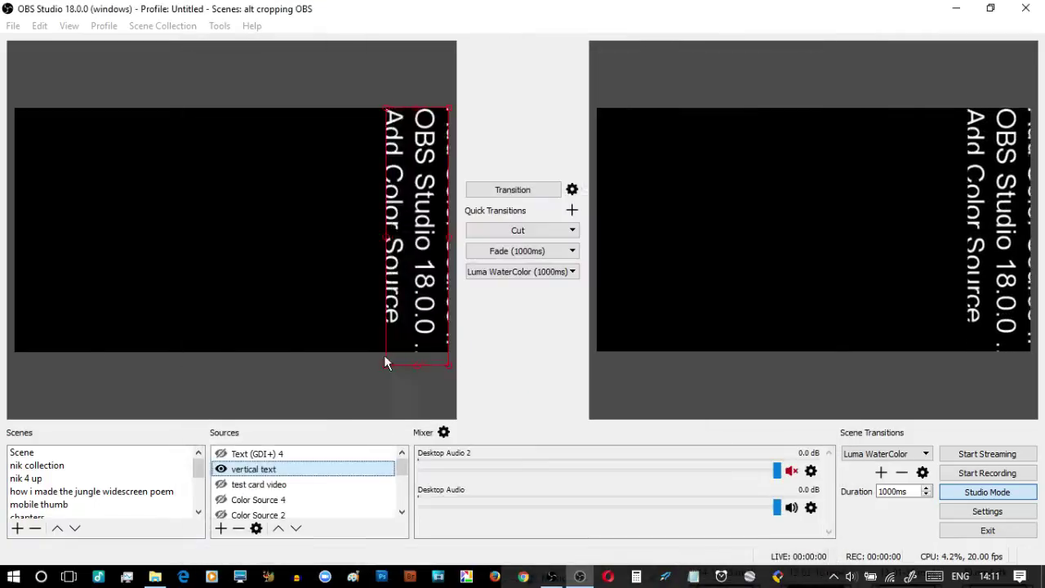
right_click(263, 472)
click(299, 458)
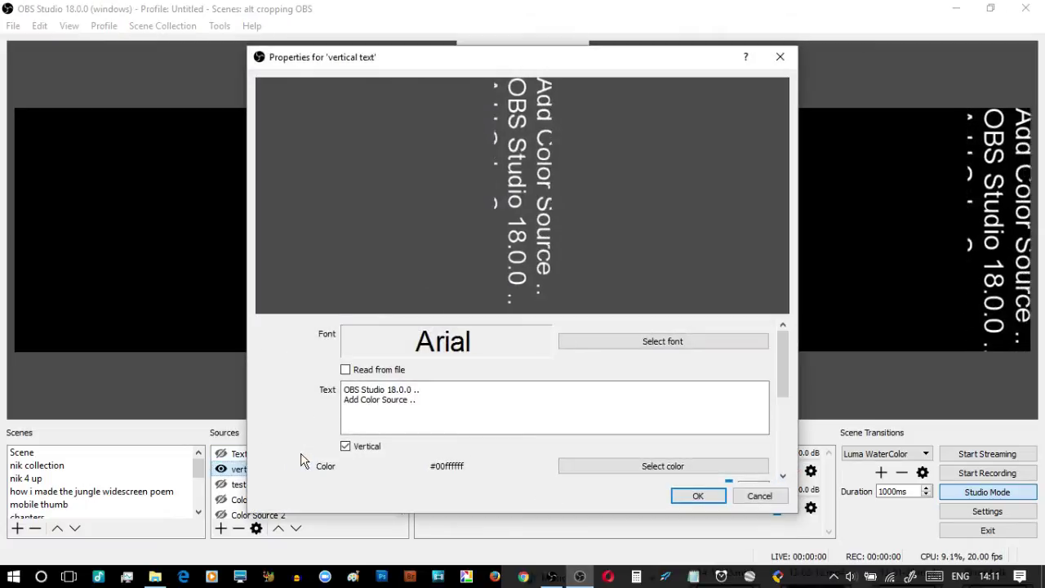
click(348, 448)
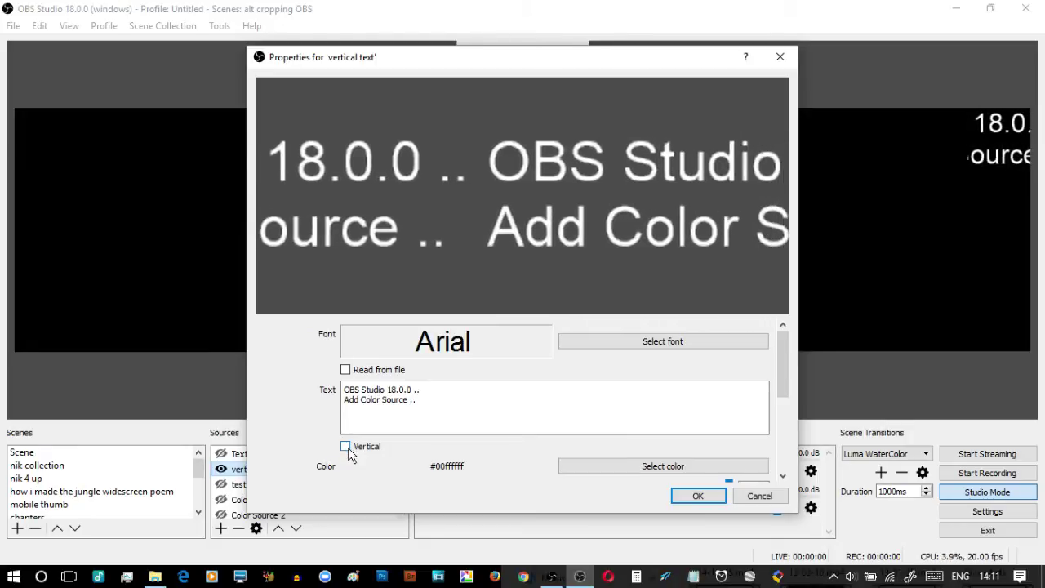
click(347, 449)
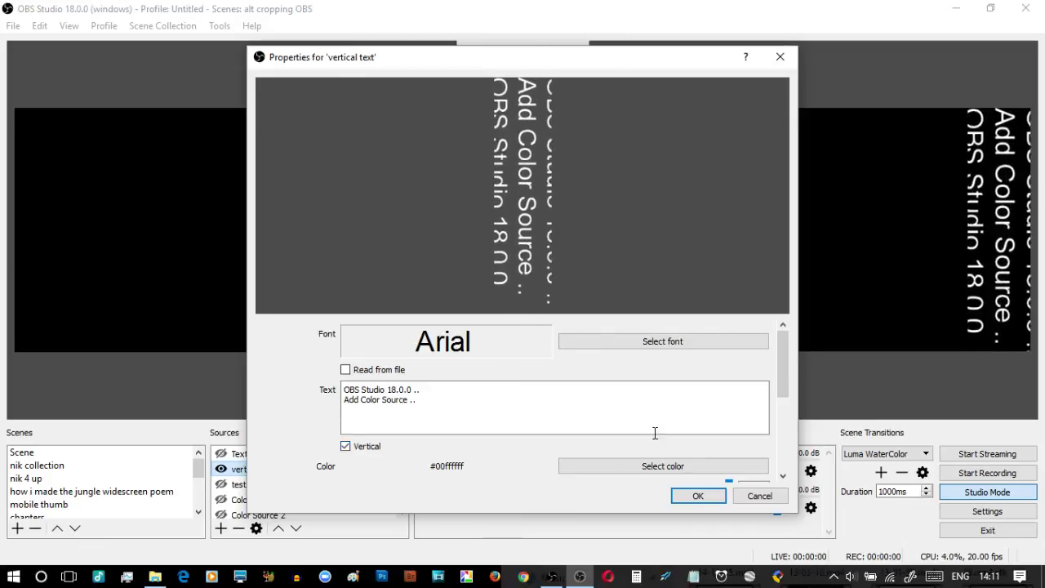
drag(780, 382, 779, 466)
click(719, 496)
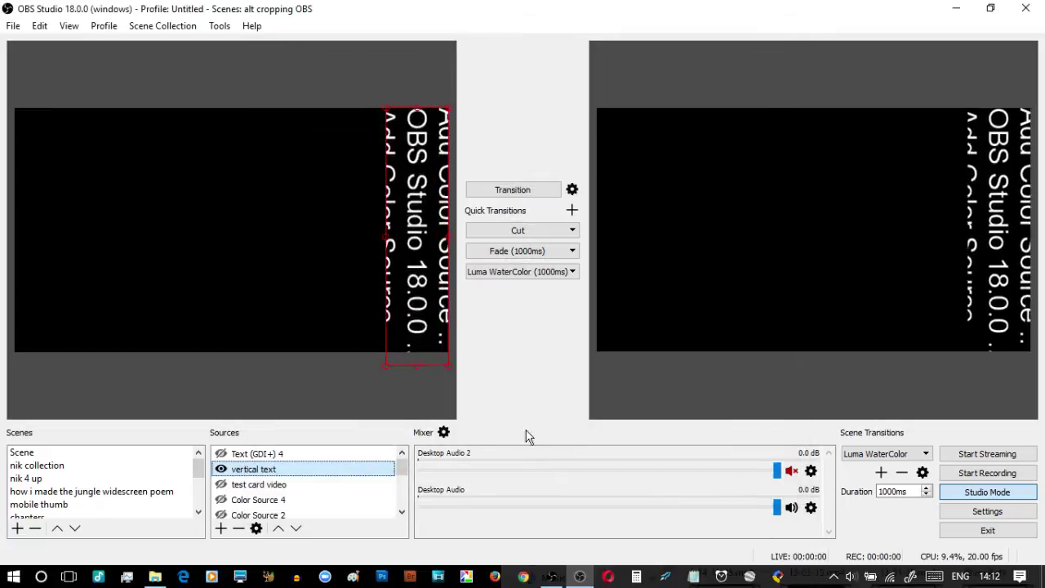
Step: Make Text (GDI+) 4 and the test card video visible again in Sources
click(220, 453)
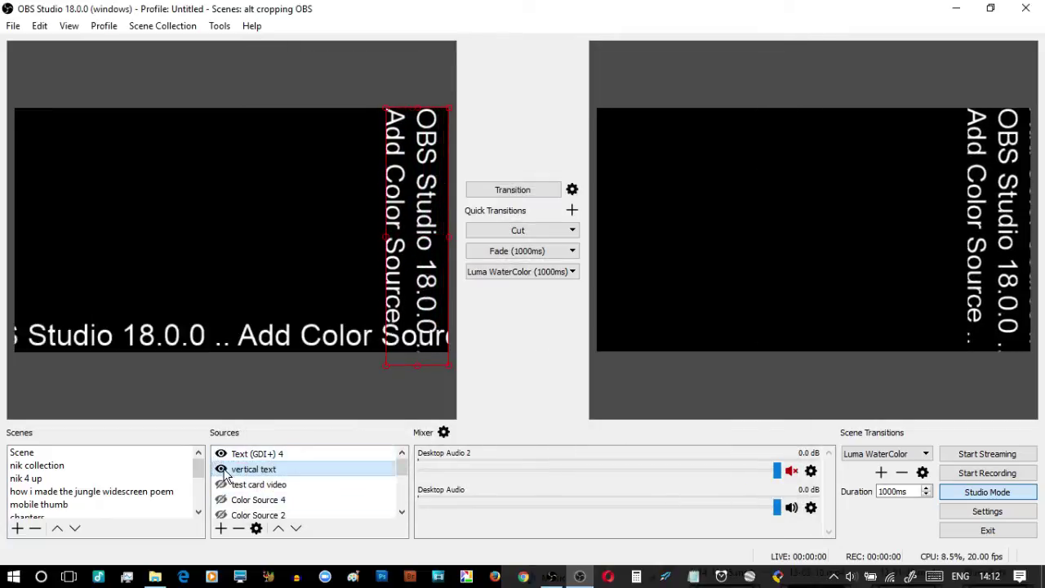
click(222, 485)
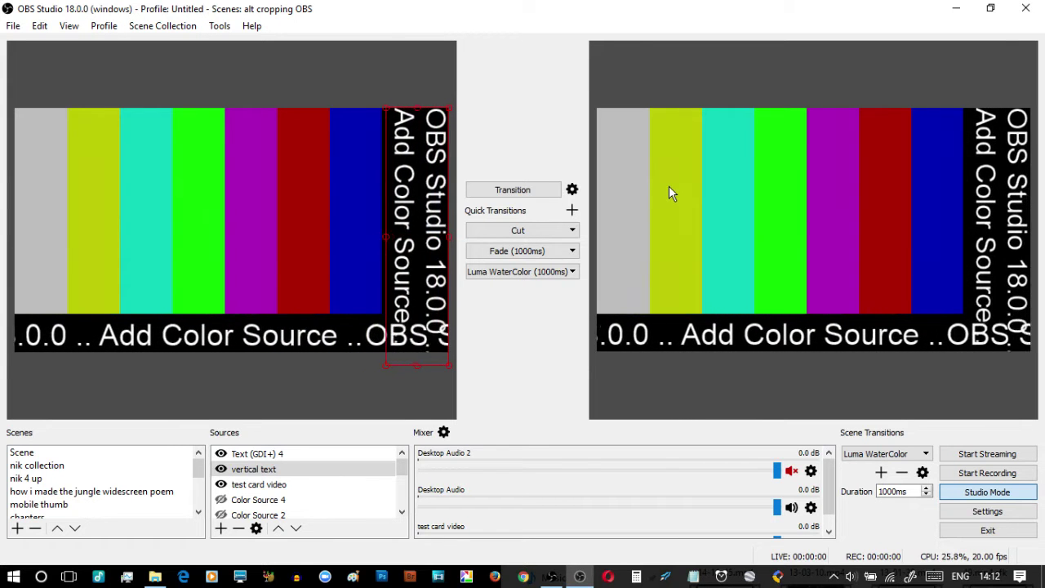
right_click(277, 223)
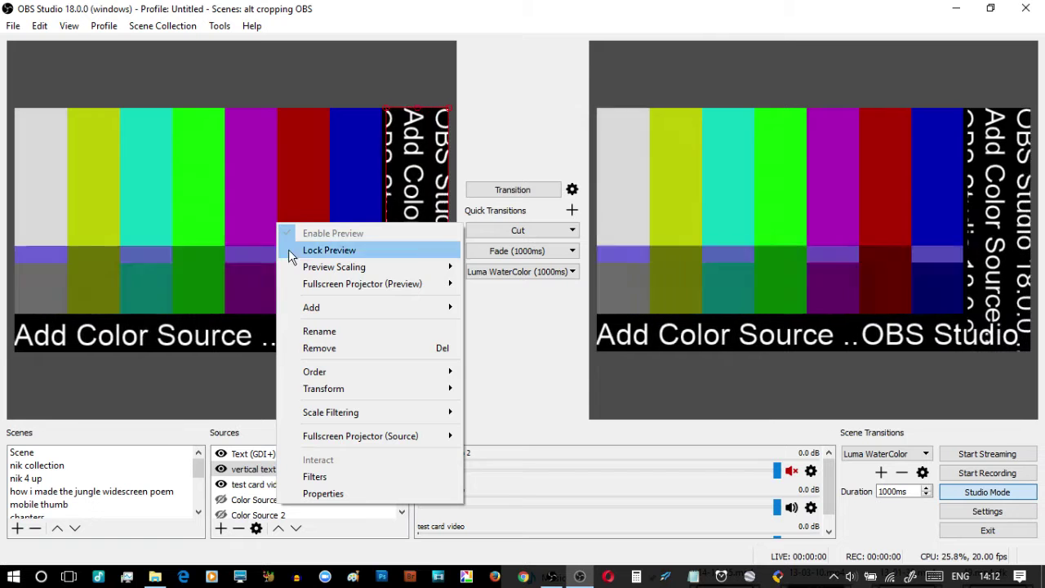
mouse_move(310, 286)
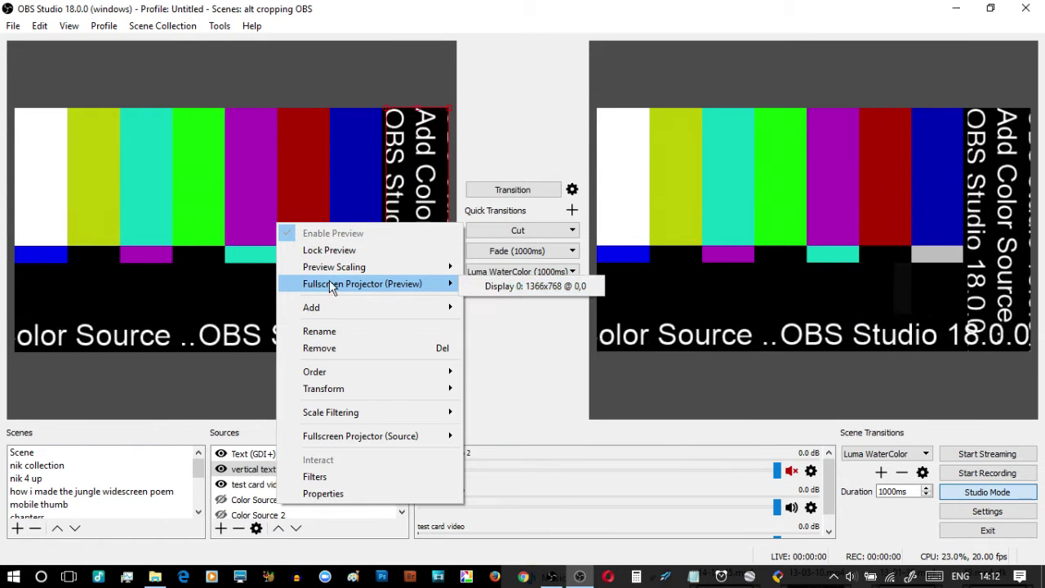